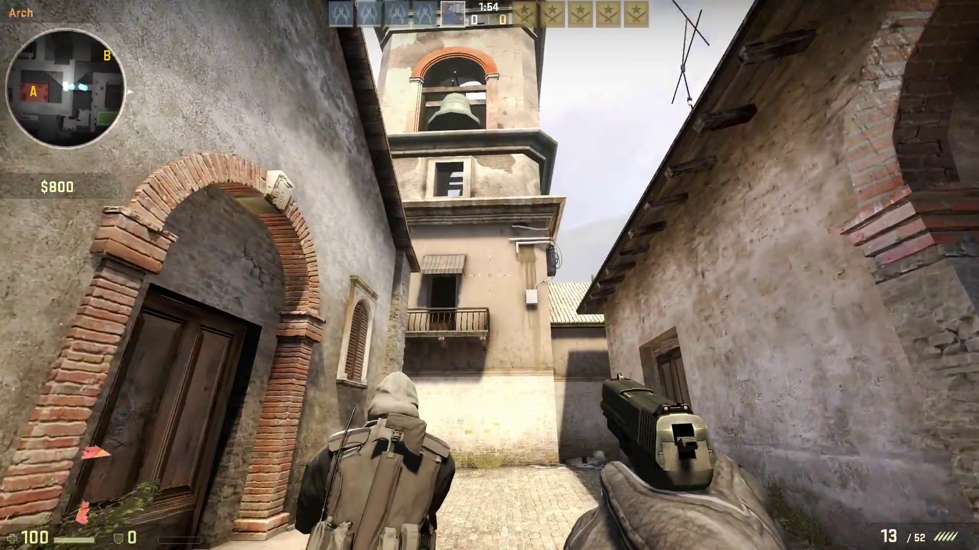
key(w)
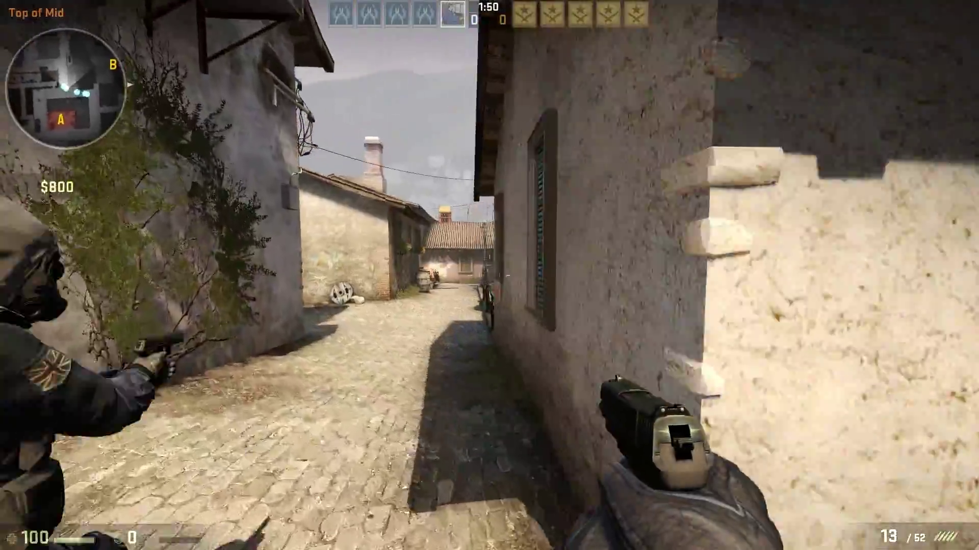
key(w)
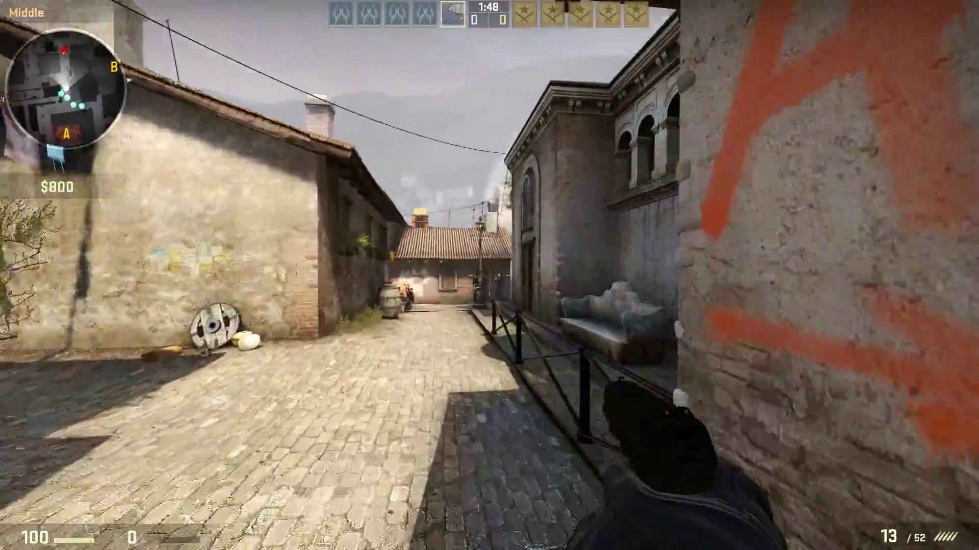
click(506, 275)
click(507, 275)
click(506, 275)
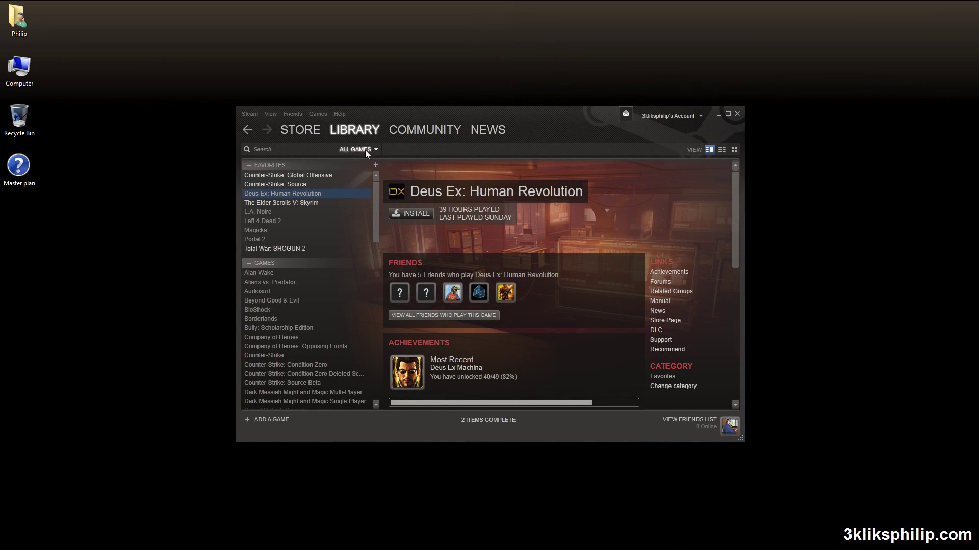
- Install Counter-Strike: Global Offensive - SDK from the Steam library's tools, without creating start menu or desktop shortcuts
click(365, 150)
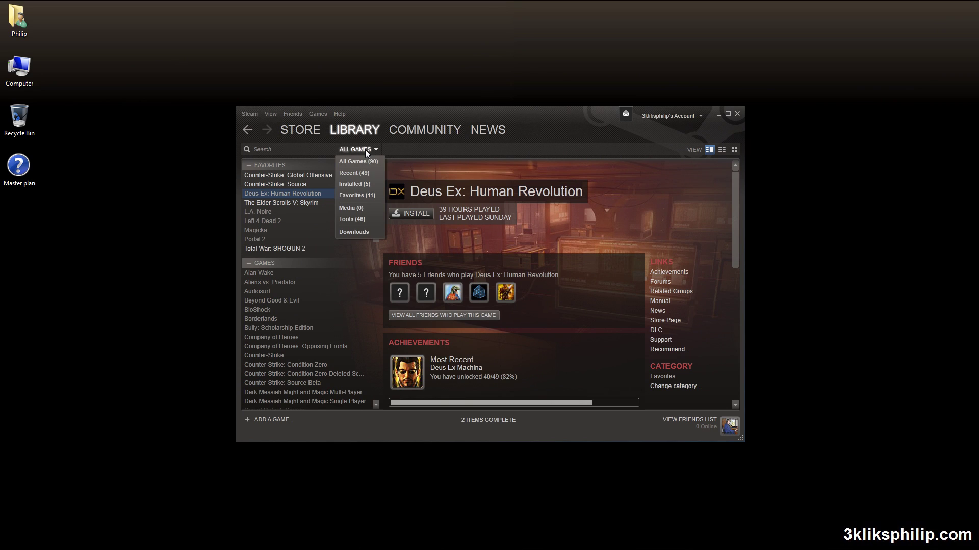
click(360, 219)
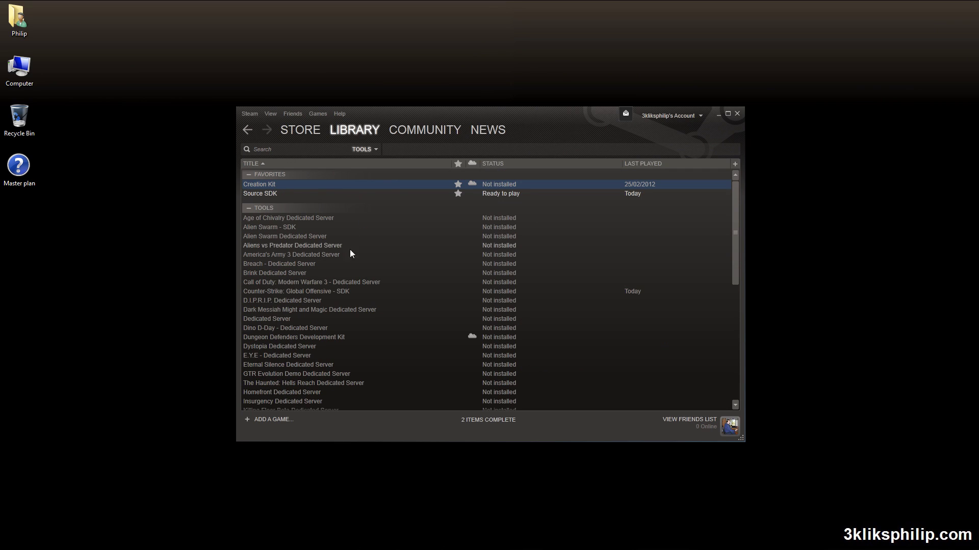
click(345, 292)
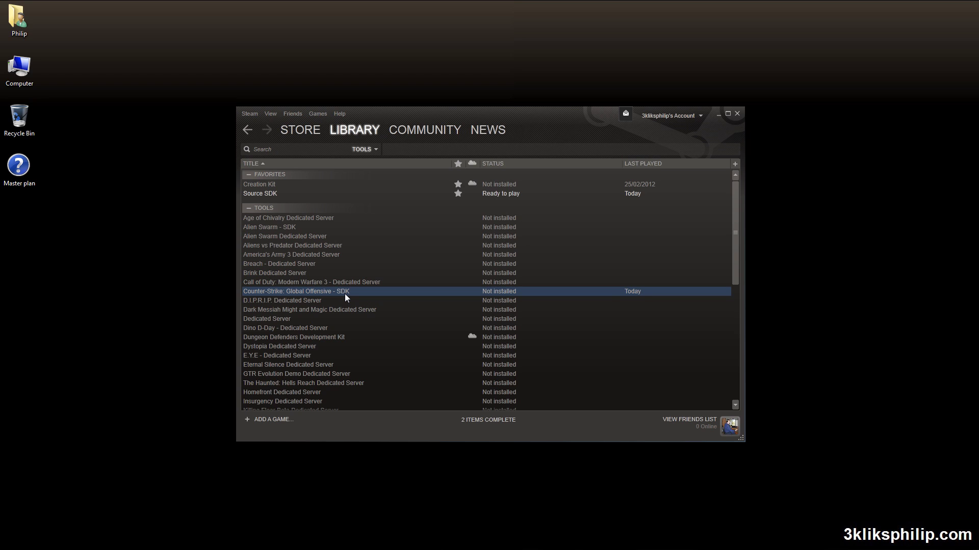
double_click(344, 293)
click(533, 414)
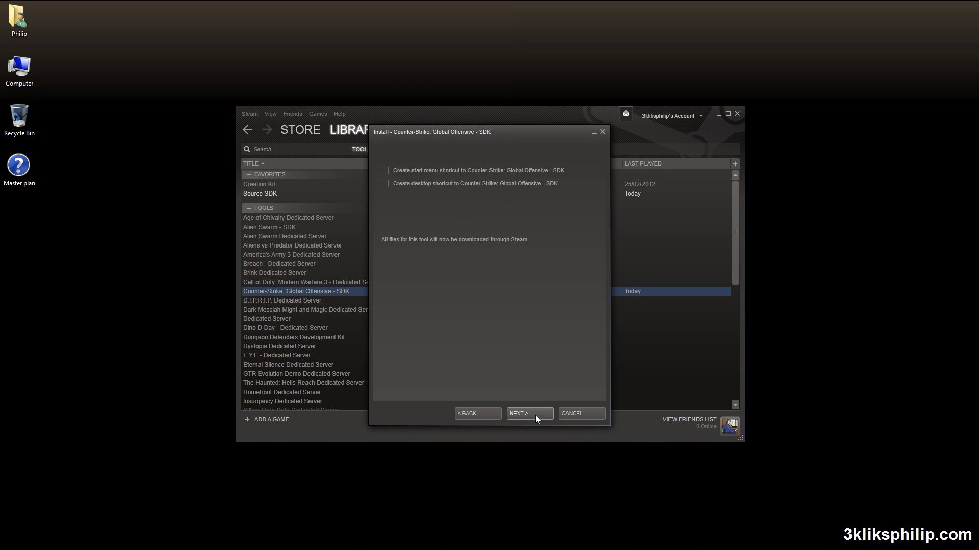
click(531, 414)
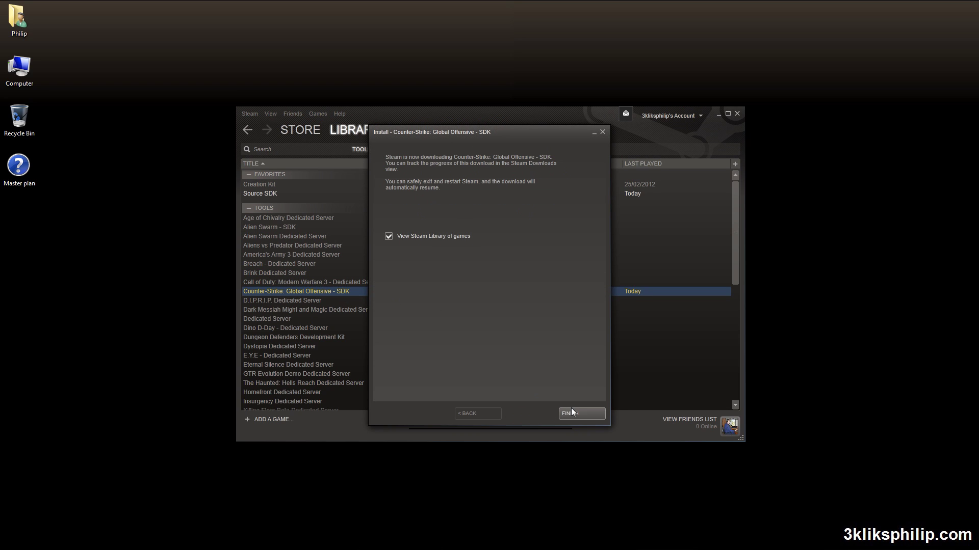
click(571, 412)
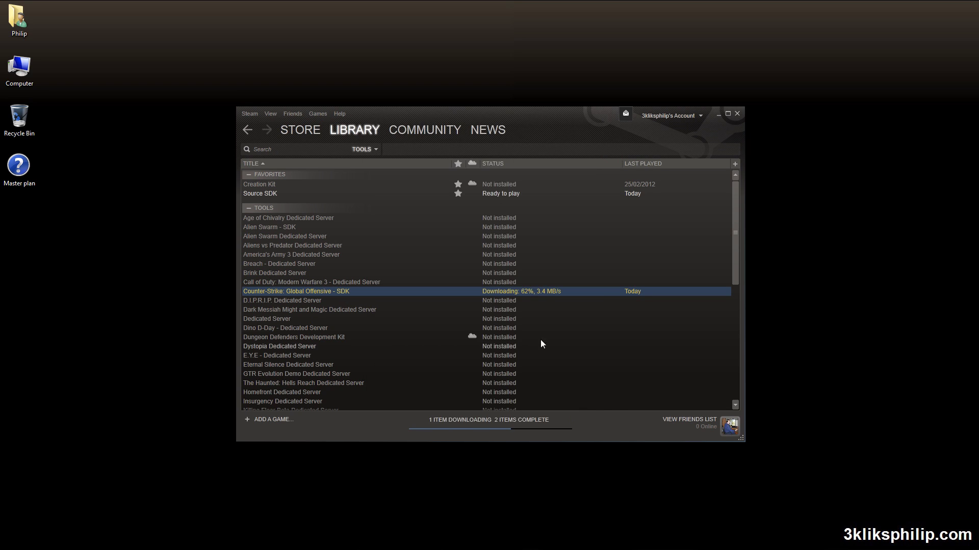
- Launch Hammer World Editor from the Counter-Strike: Global Offensive SDK and create a new map
double_click(542, 295)
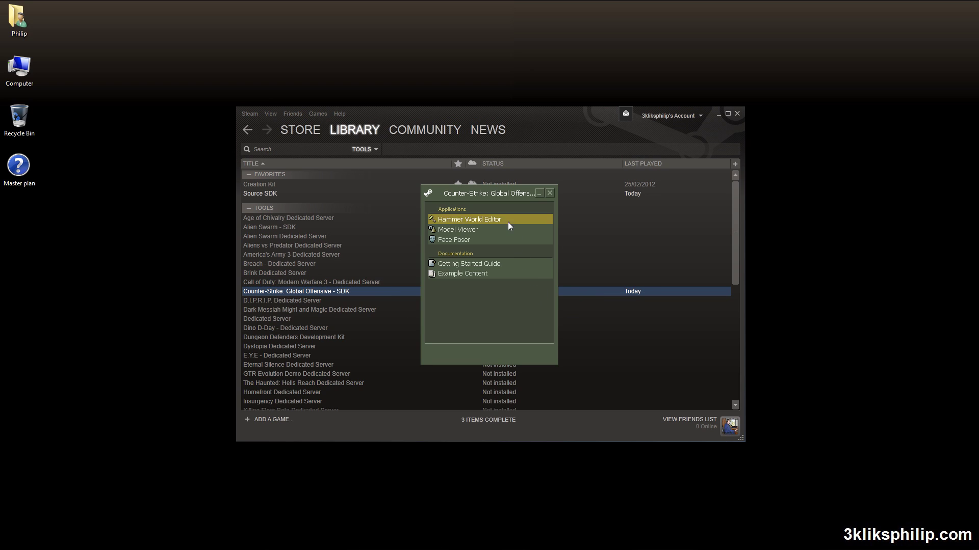
double_click(508, 221)
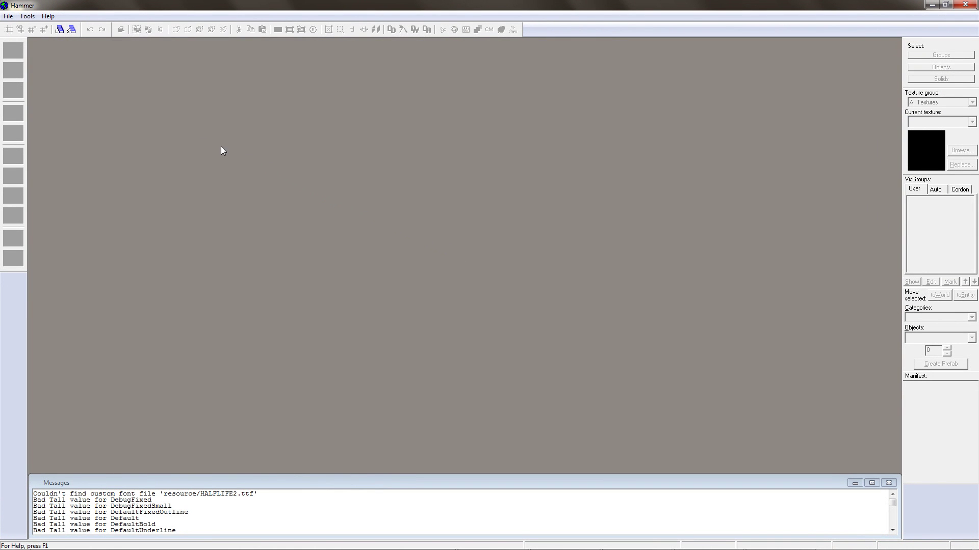
click(8, 18)
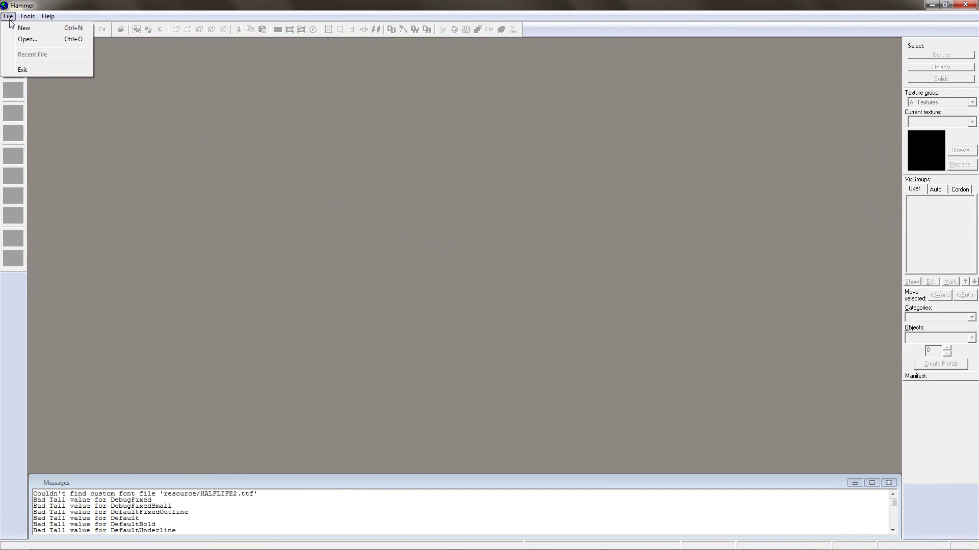
click(22, 33)
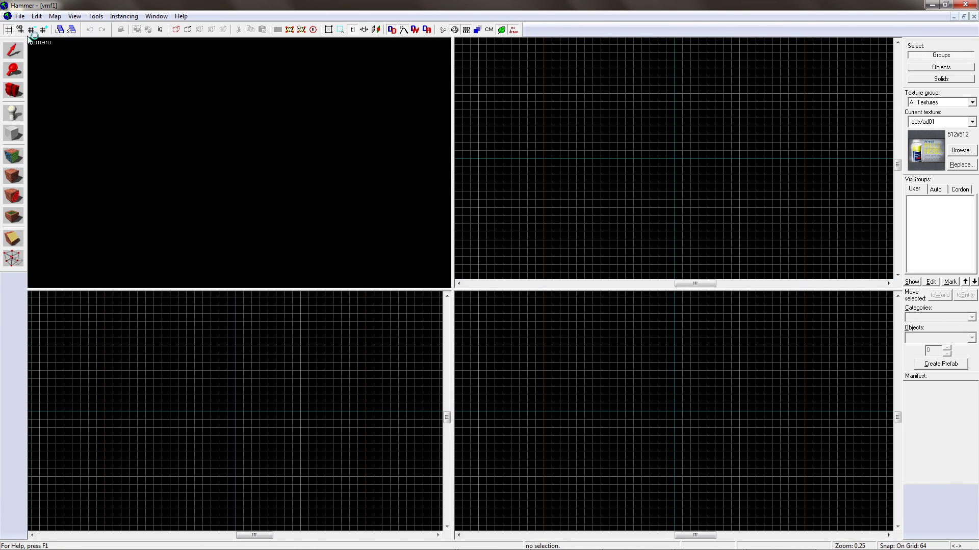
- Save the new map as firstmap in the SDK's maps folder
click(20, 16)
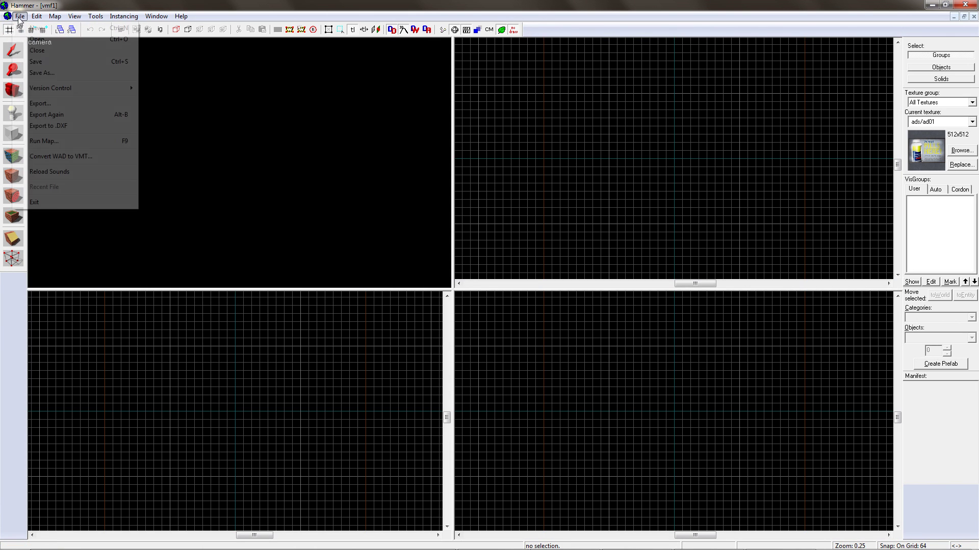
click(51, 75)
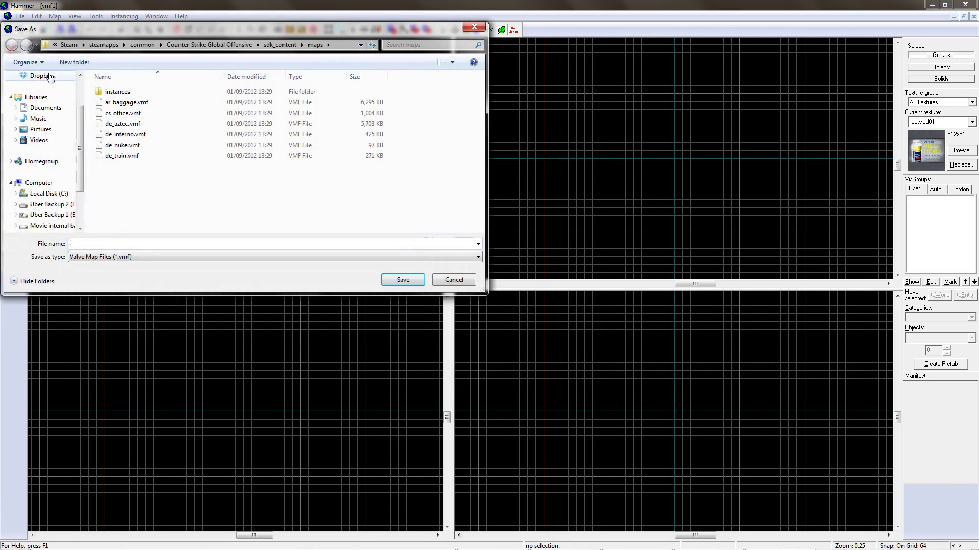
text(firstmap)
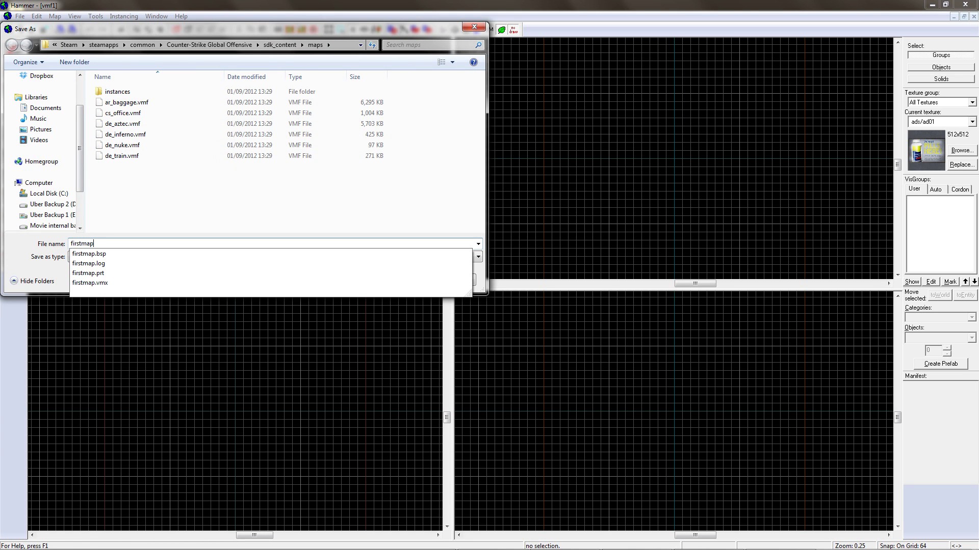
key(Return)
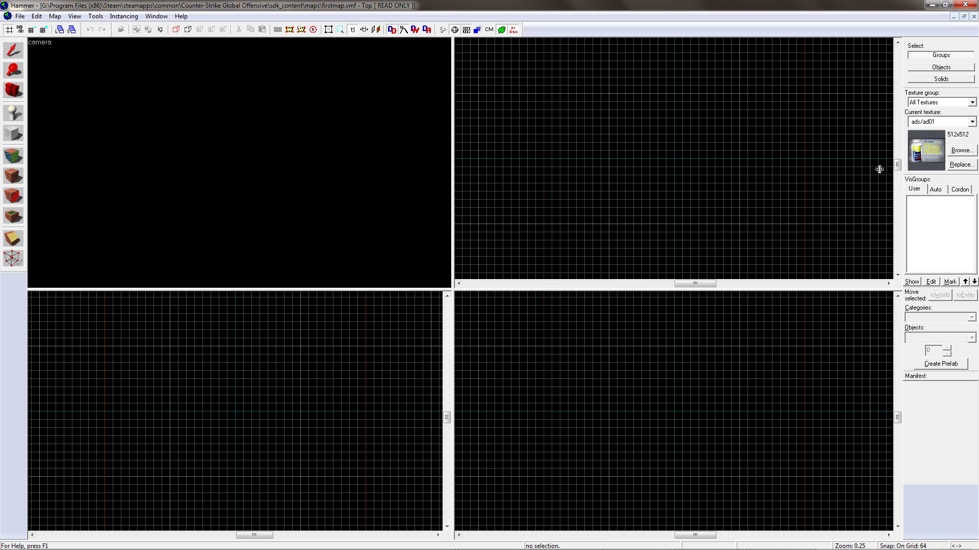
- Filter the textures by "brick" and make brick/brick_floor_02 the current texture
click(959, 151)
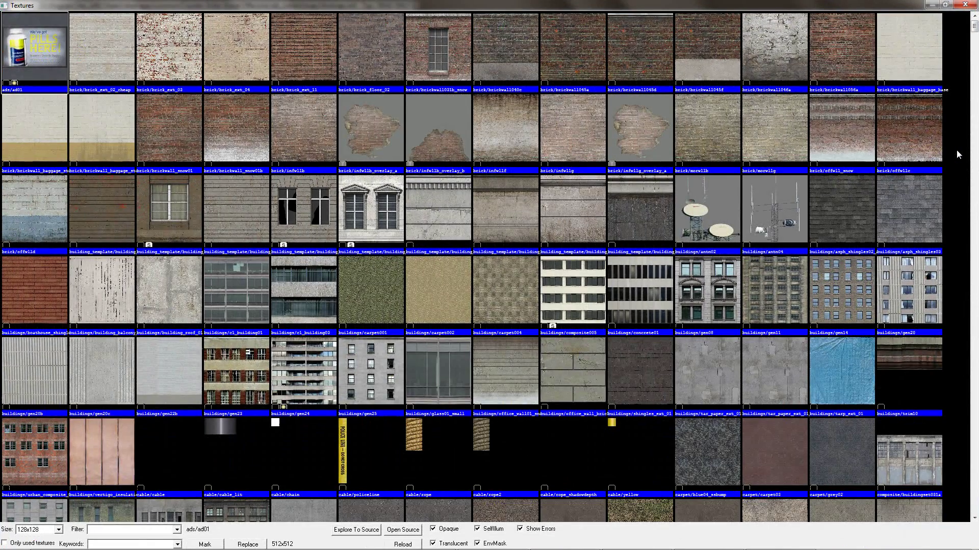
text(brick)
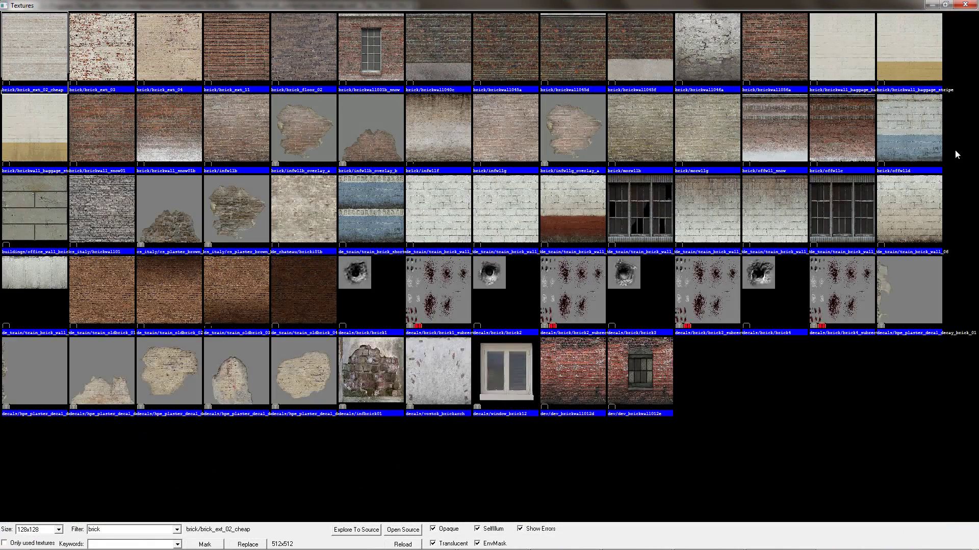
double_click(307, 65)
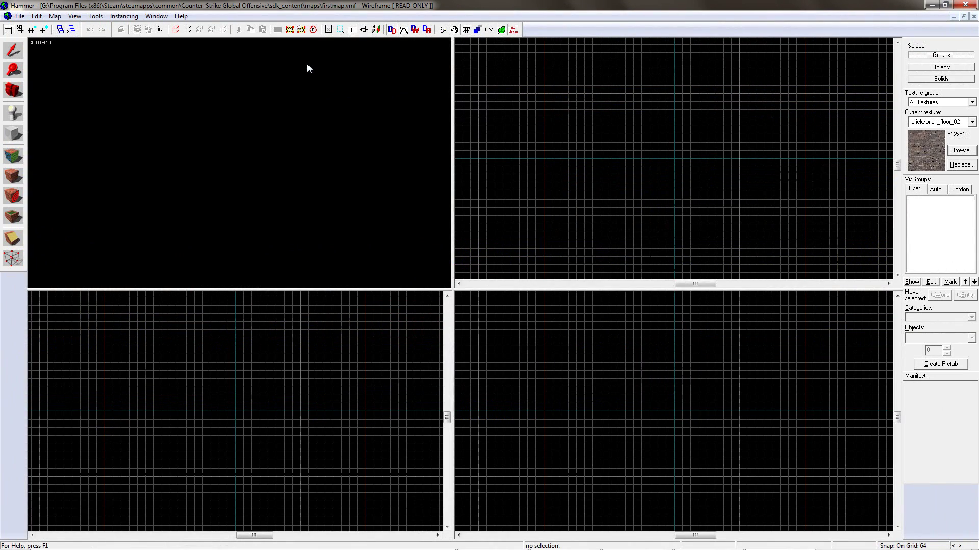
- Create a block measuring 1024 by 1024 units and 256 units high, centred on the origin in the top view
click(17, 130)
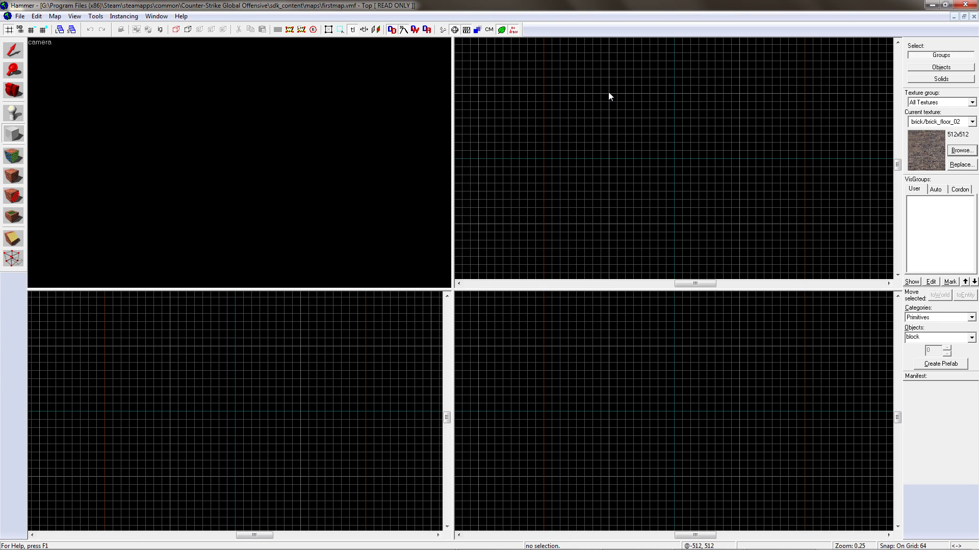
drag(608, 93, 739, 224)
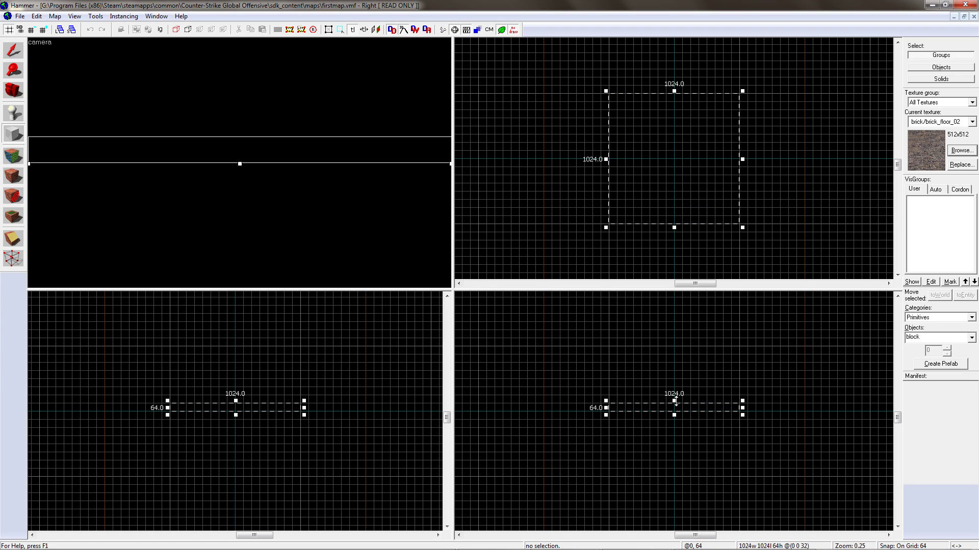
drag(675, 402, 677, 378)
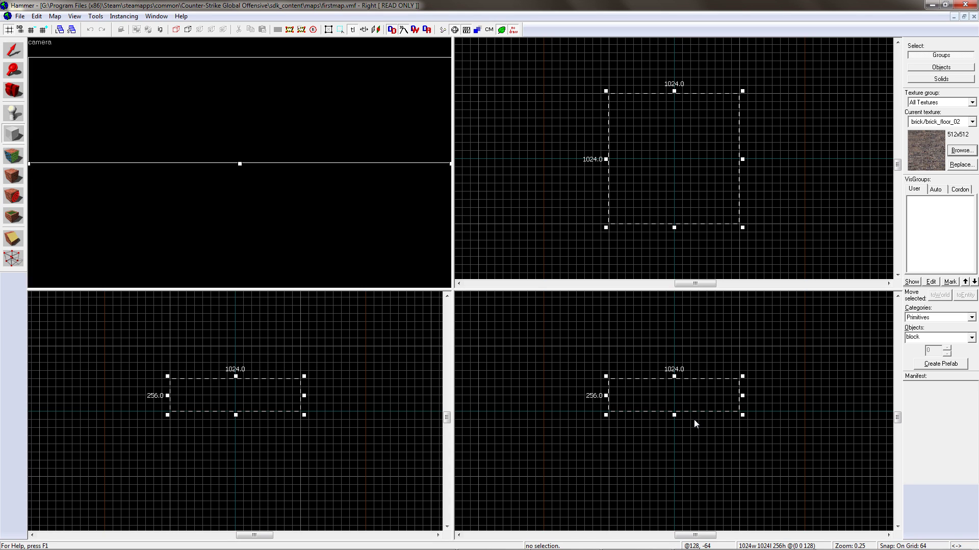
key(Return)
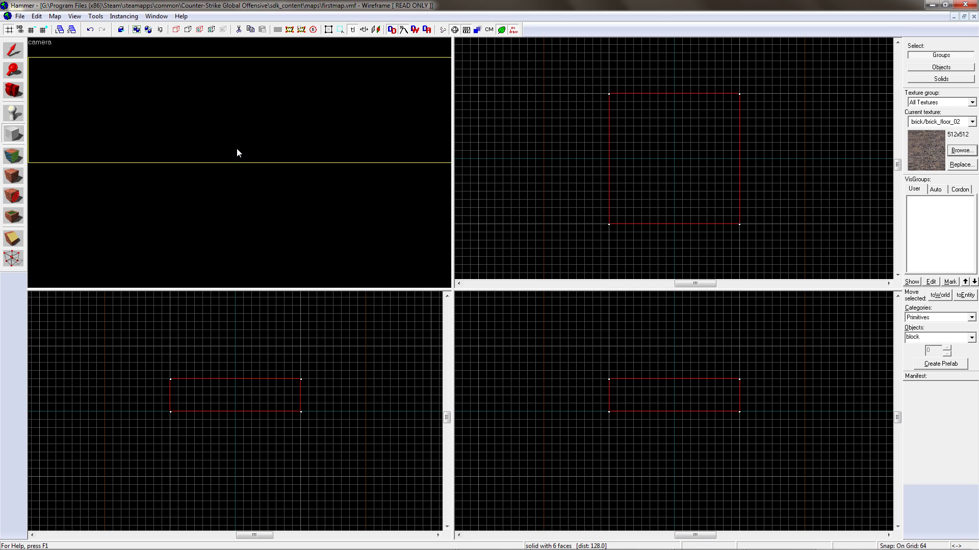
- Frame the whole block from outside in the camera view and set that view to 3D Shaded Textured Polygons
key(z)
key(s)
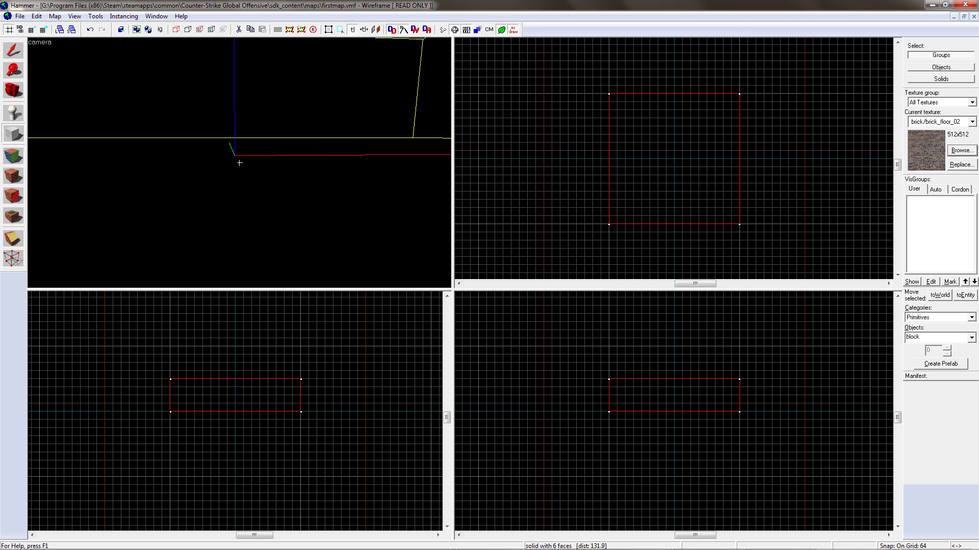
key(s)
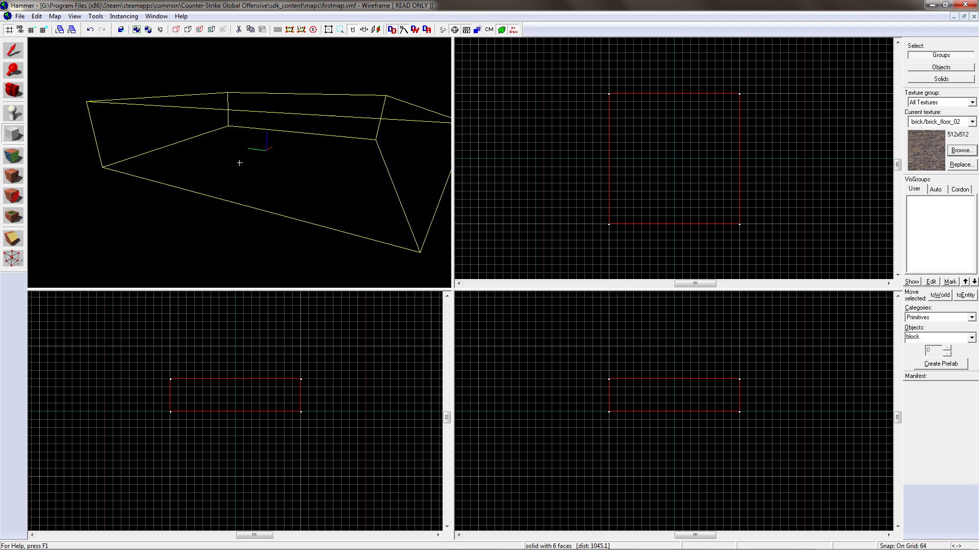
key(d)
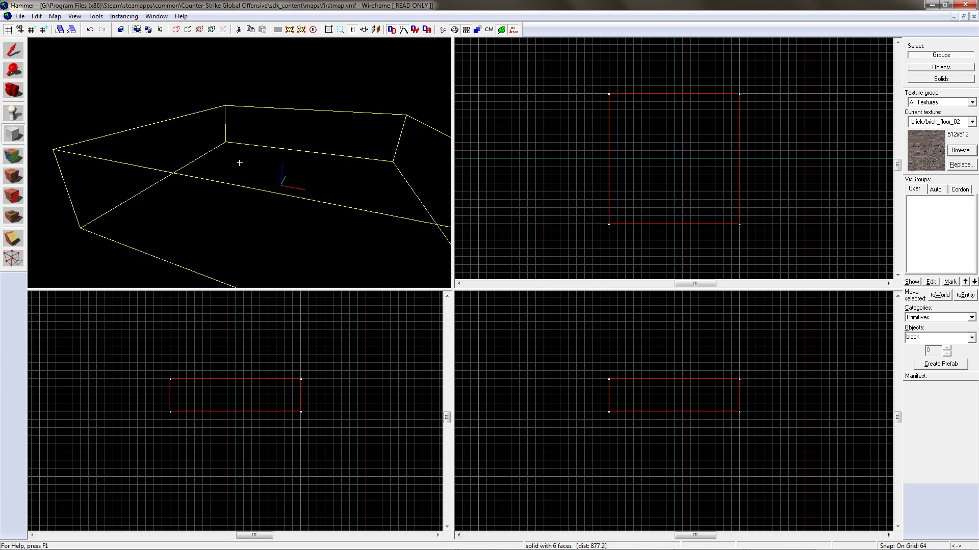
key(z)
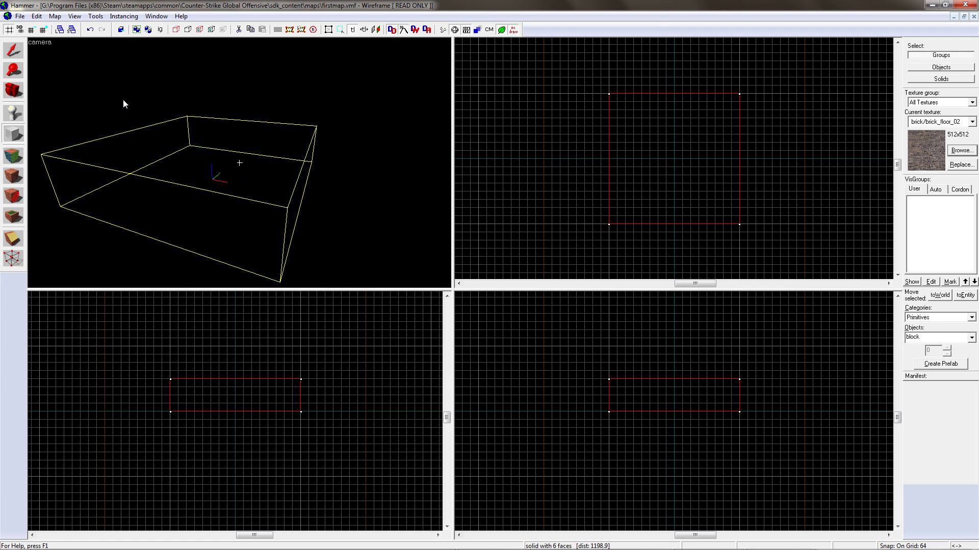
click(40, 42)
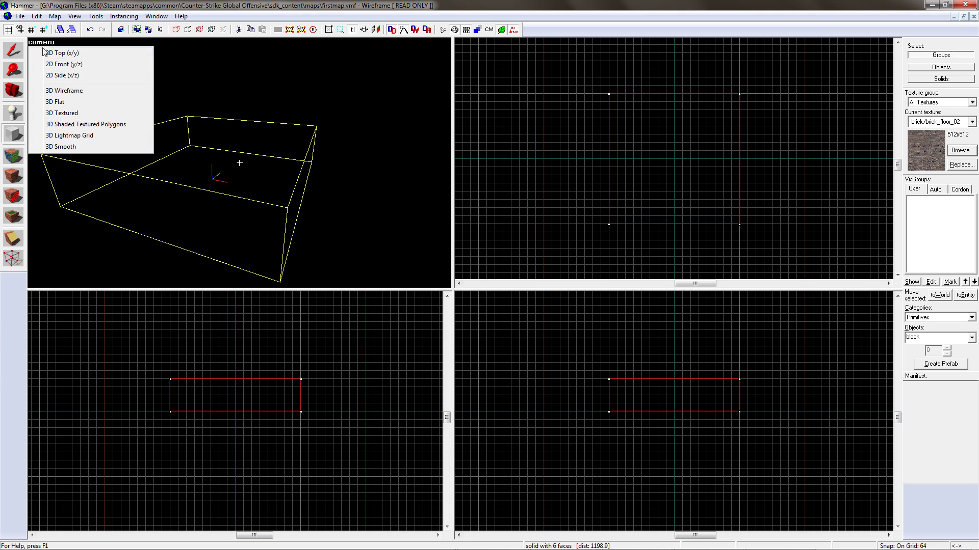
click(74, 123)
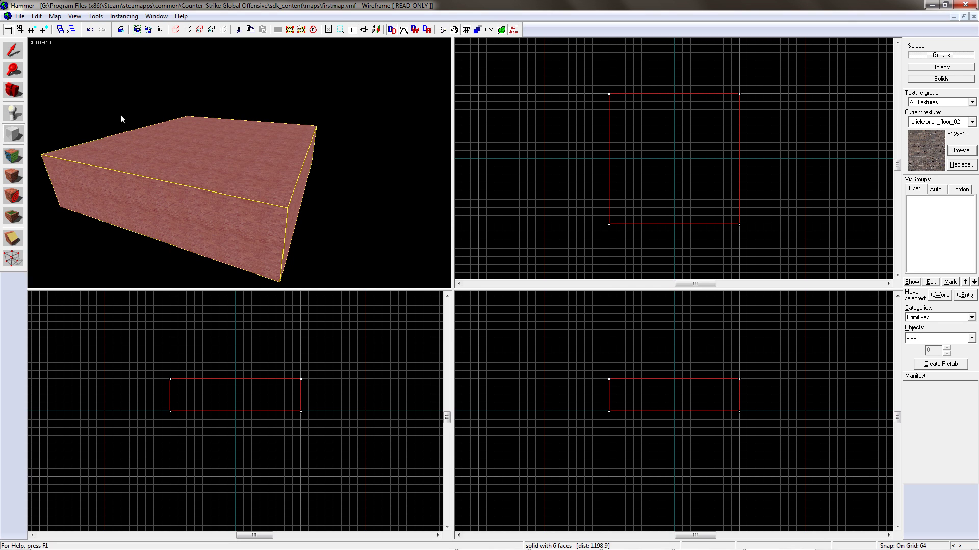
- Hollow the block outward with a wall thickness of -32 and look at the room from inside
click(95, 16)
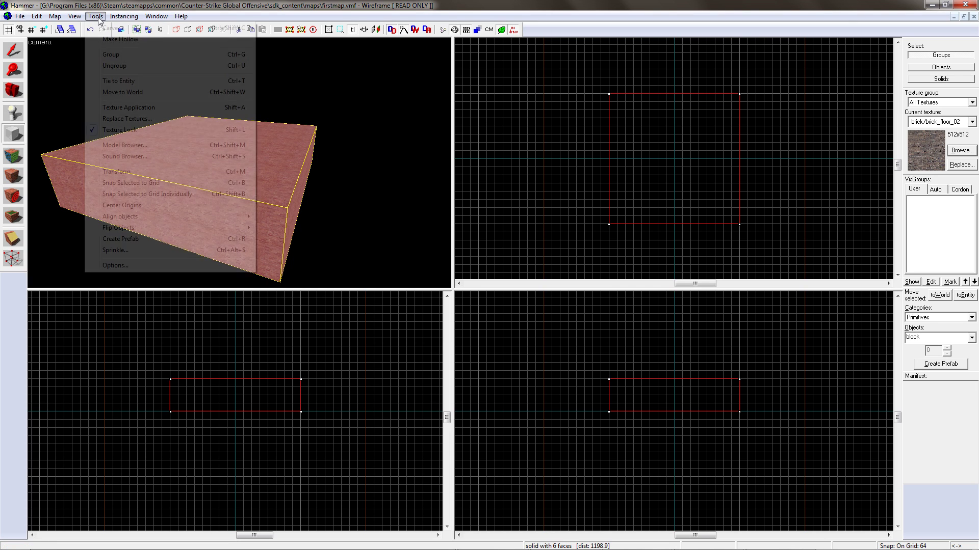
click(114, 40)
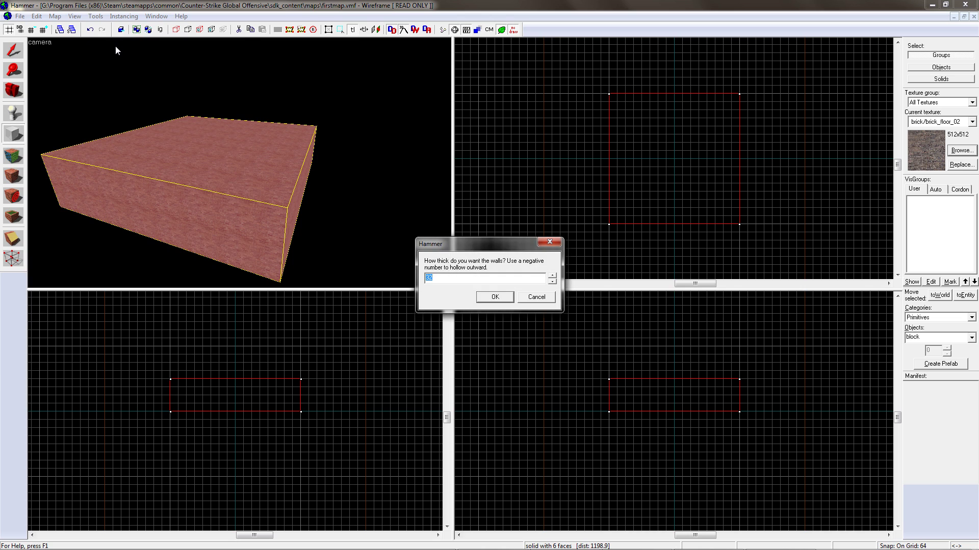
key(Home)
text(-)
key(Return)
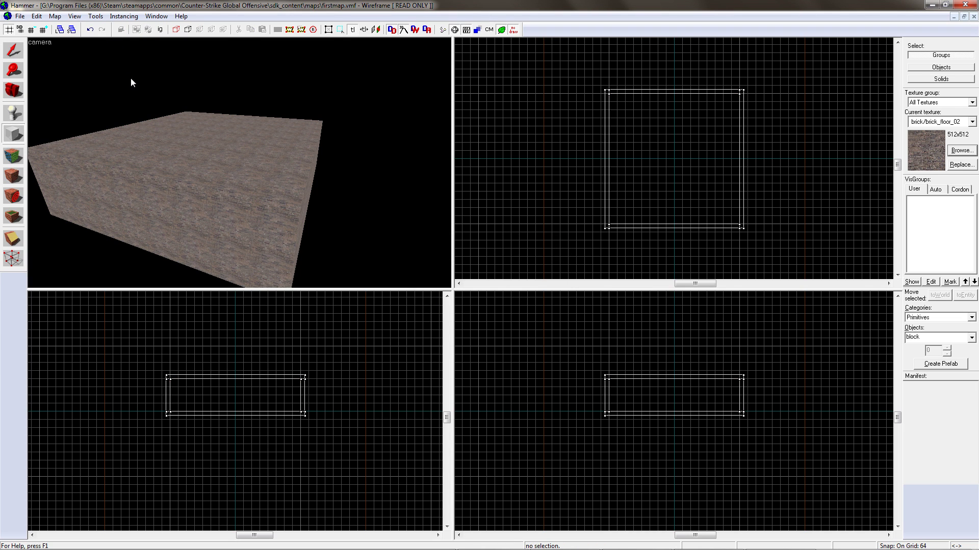
key(w)
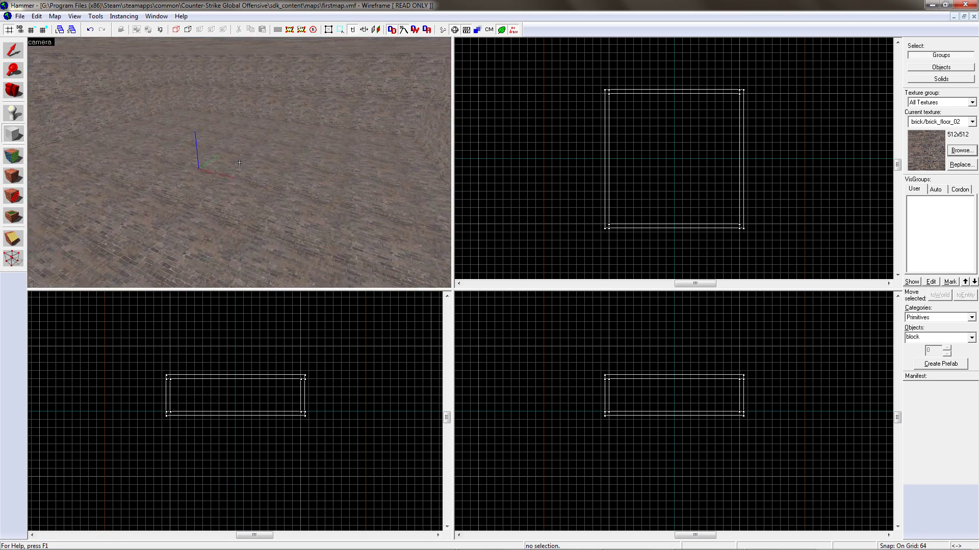
key(w)
key(a)
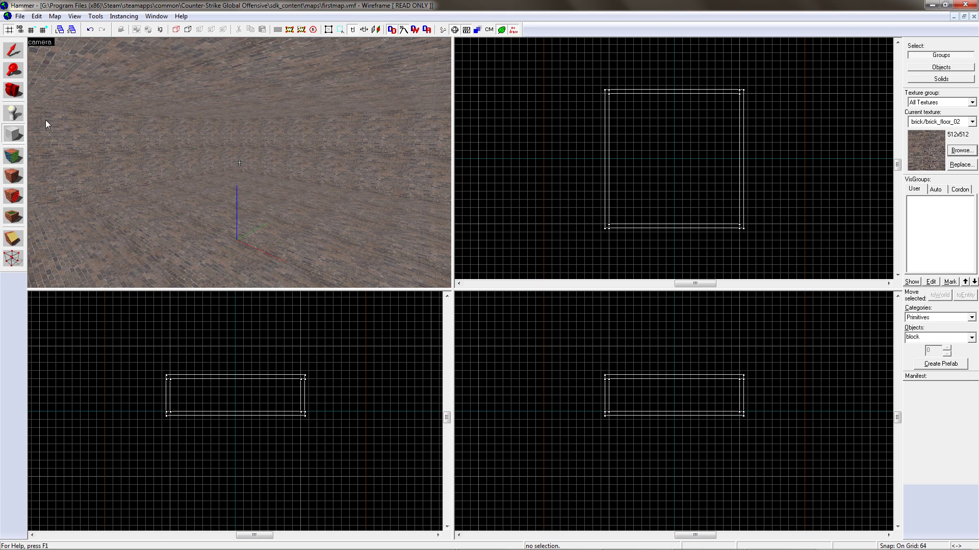
- Place two info_player_terrorist entities apart from each other on the floor of the brick room in the camera view
click(15, 113)
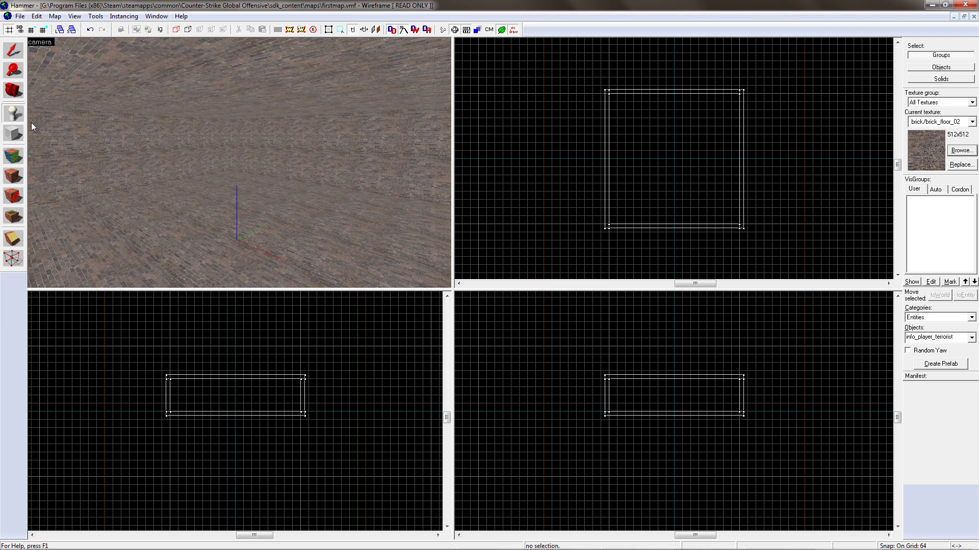
click(177, 216)
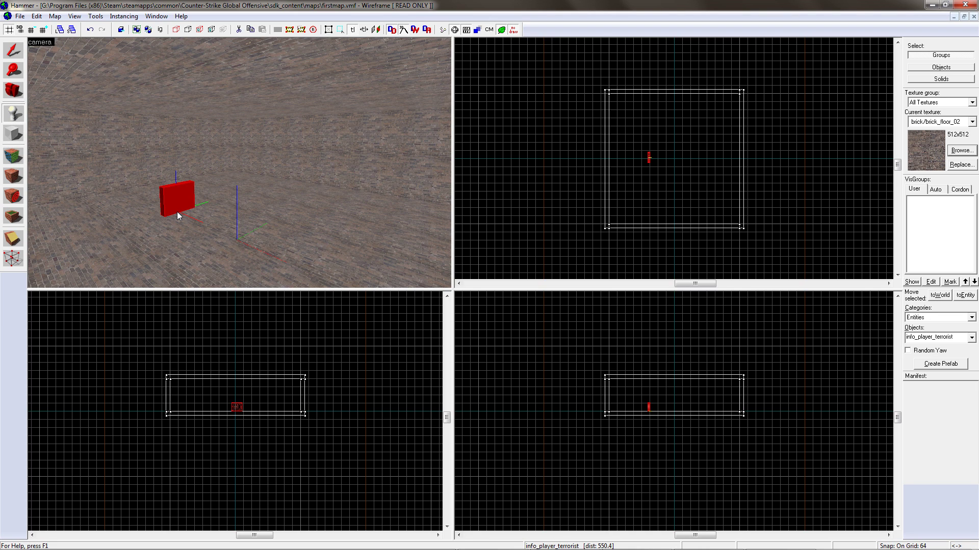
click(312, 260)
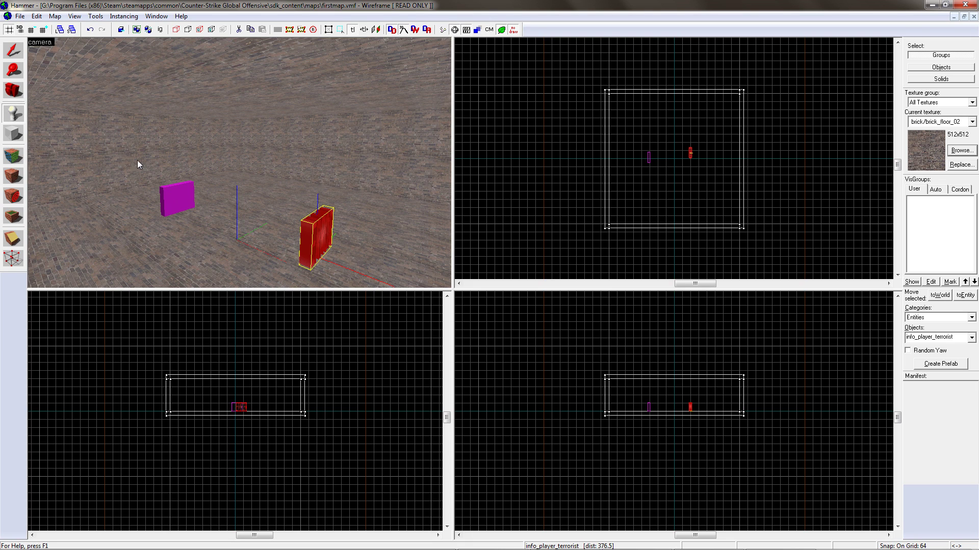
- Change the class of the first placed spawn entity, the one farther from the camera, to info_player_counterterrorist
click(15, 51)
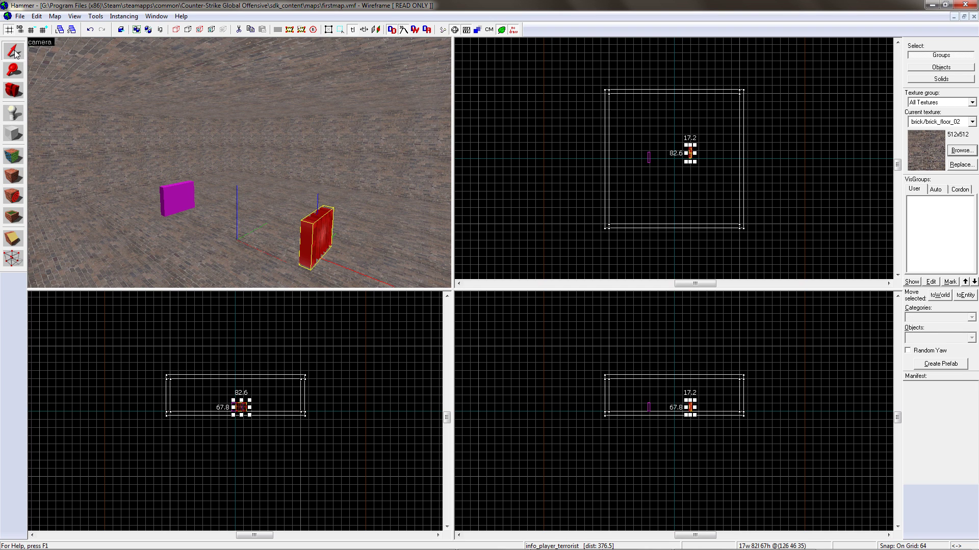
click(177, 201)
key(alt+Return)
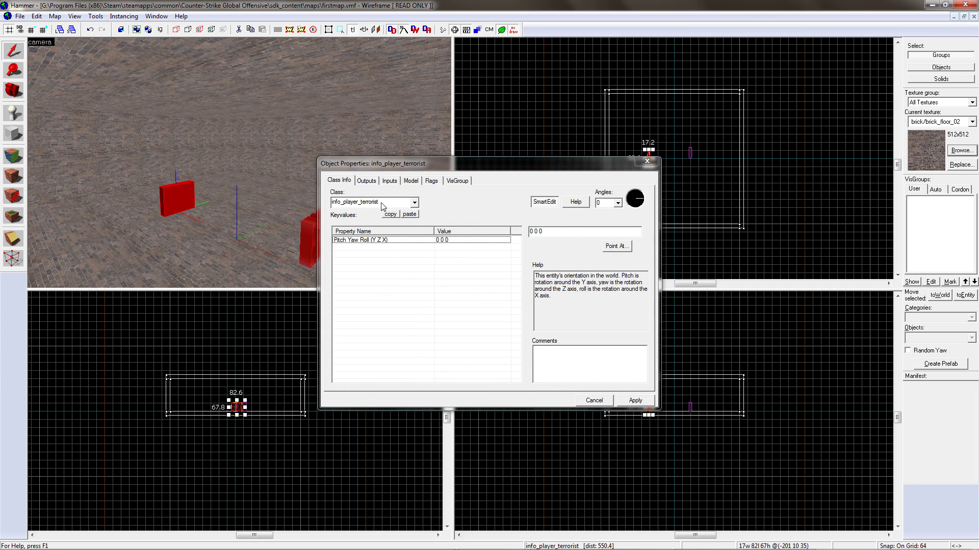
click(414, 202)
scroll(400, 220, up, 2)
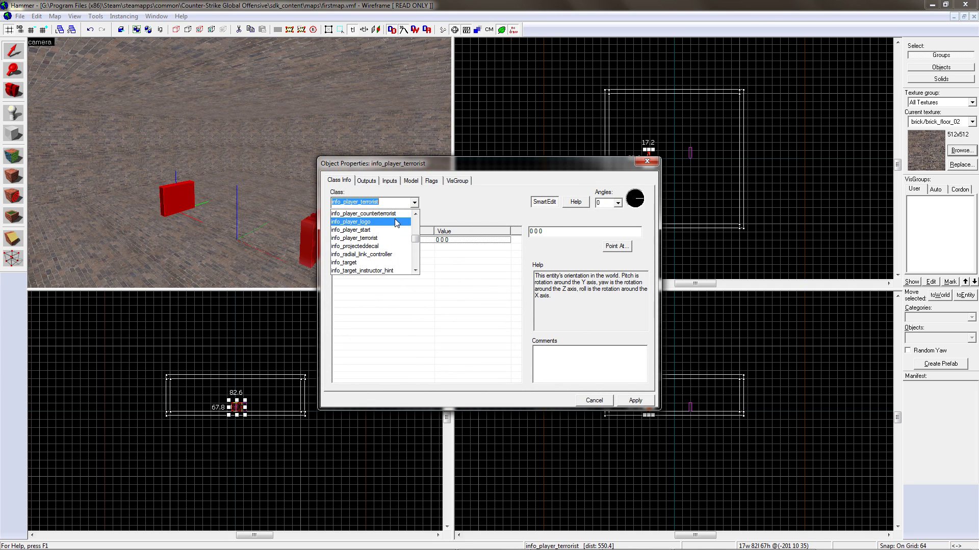
click(397, 221)
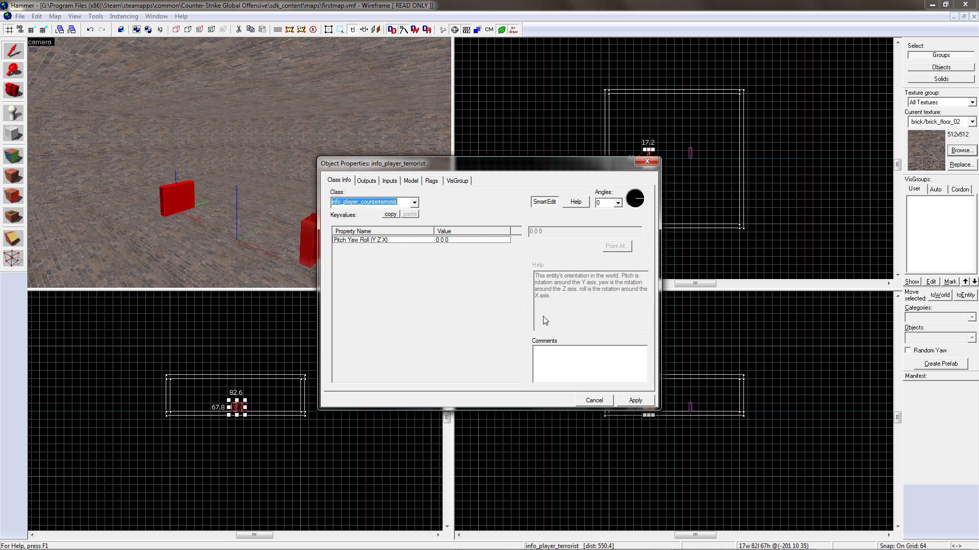
click(634, 401)
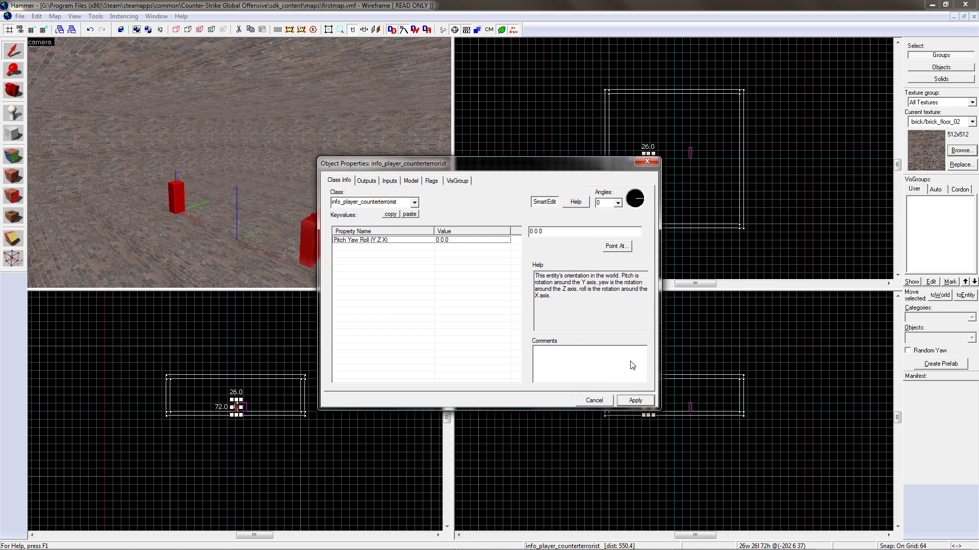
click(647, 162)
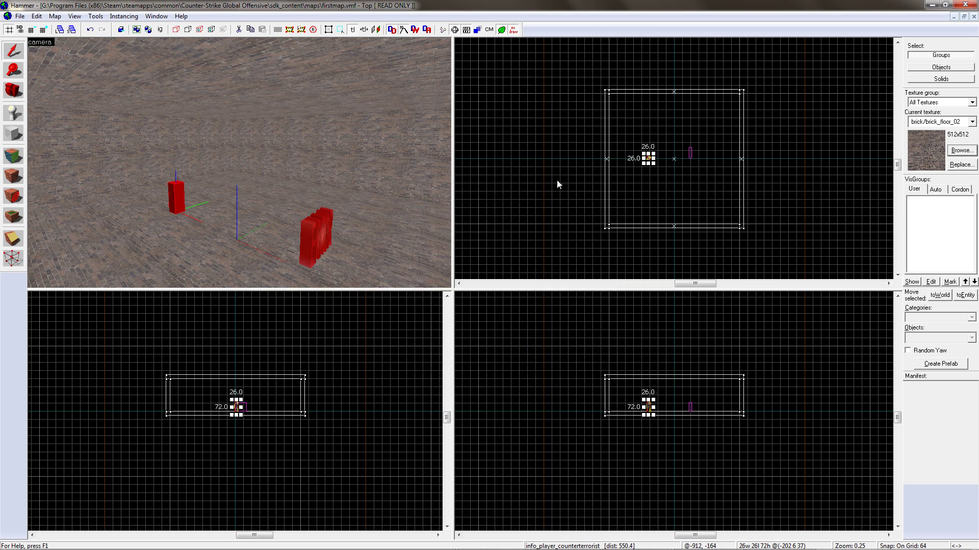
- Clear the selection, then compile and run the map with BSP, VIS and RAD all set to Normal
key(Escape)
key(z)
key(w)
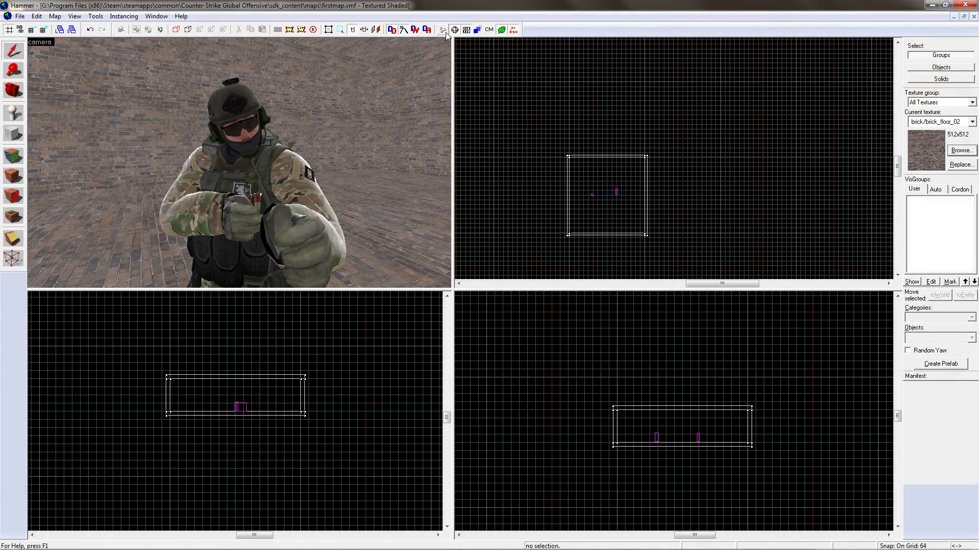
click(443, 30)
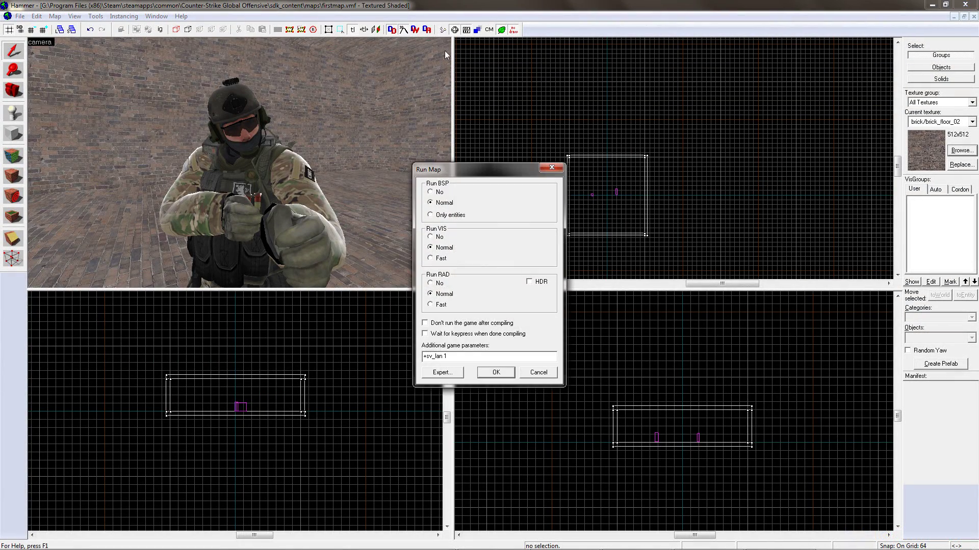
click(493, 375)
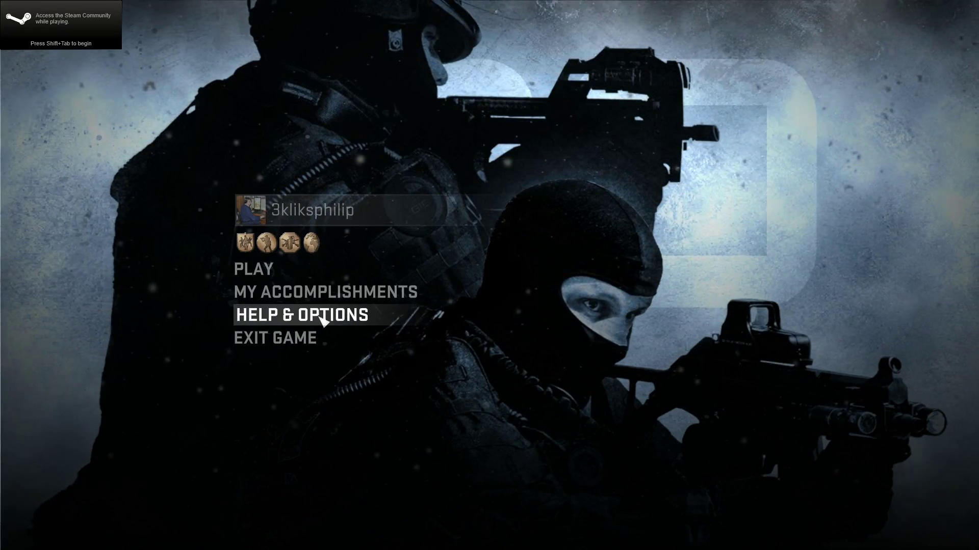
- Visit the game settings in Counter-Strike: Global Offensive and load the compiled map with the console command "map firstmap"
click(320, 318)
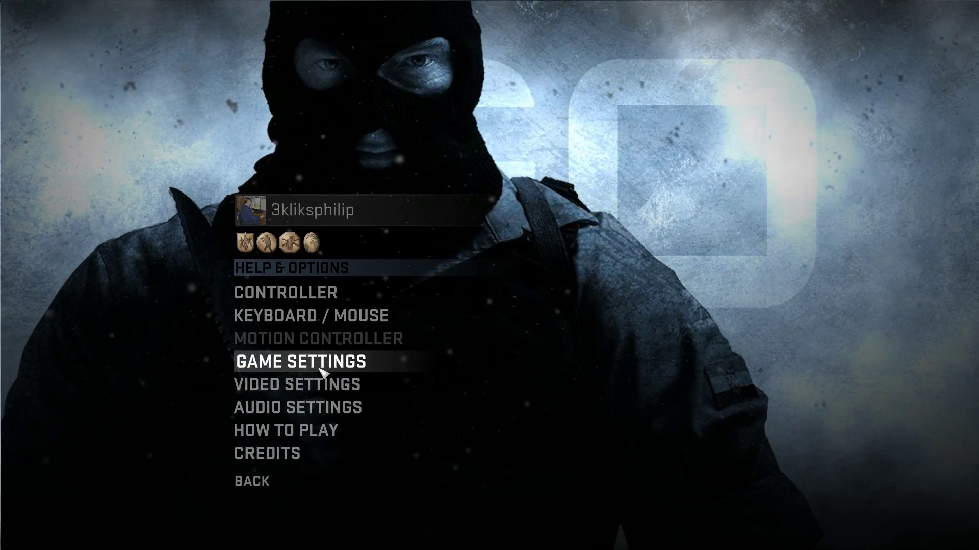
click(263, 364)
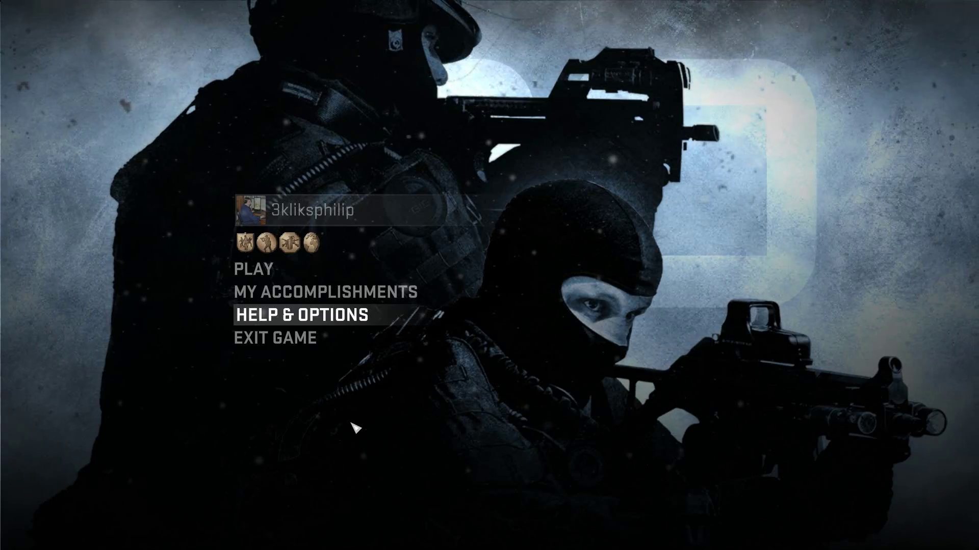
key(grave)
text(m)
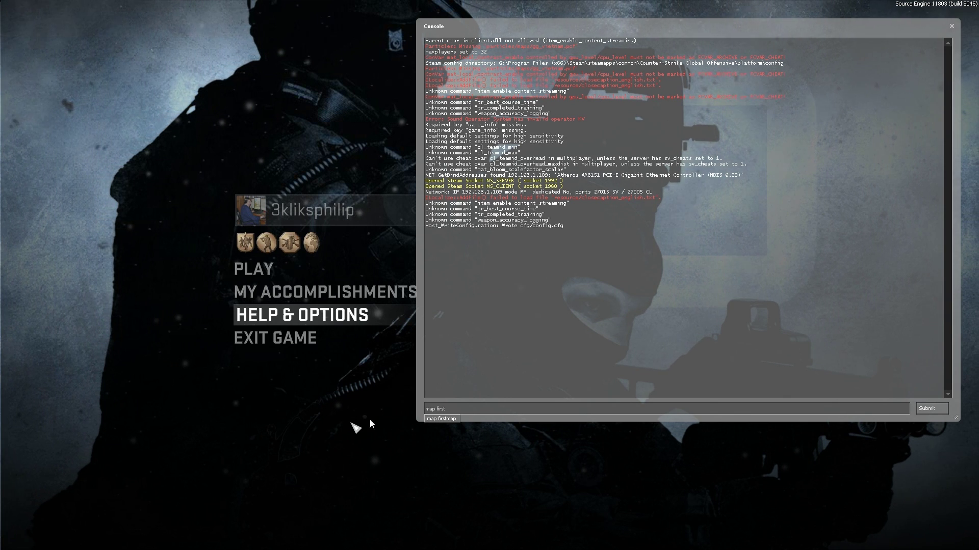
text(ap first)
click(446, 418)
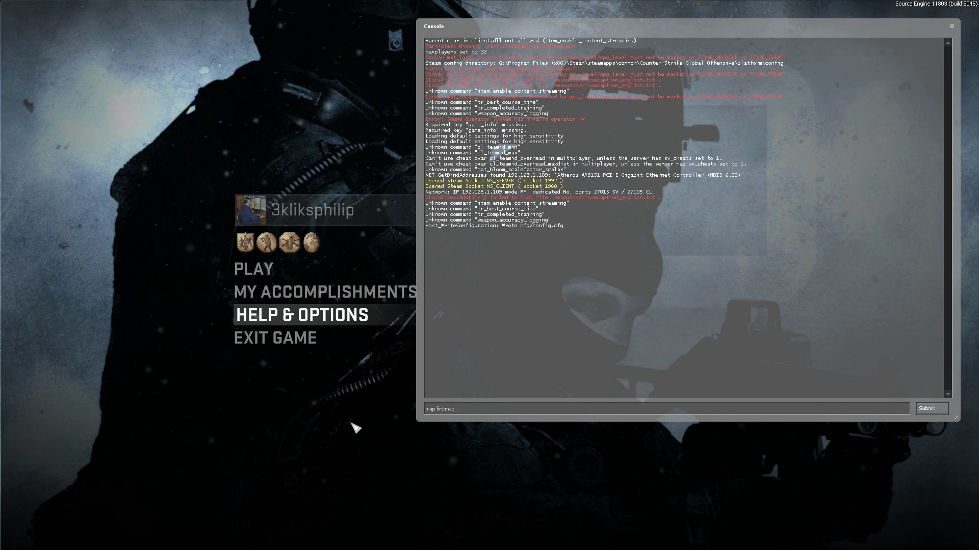
click(934, 410)
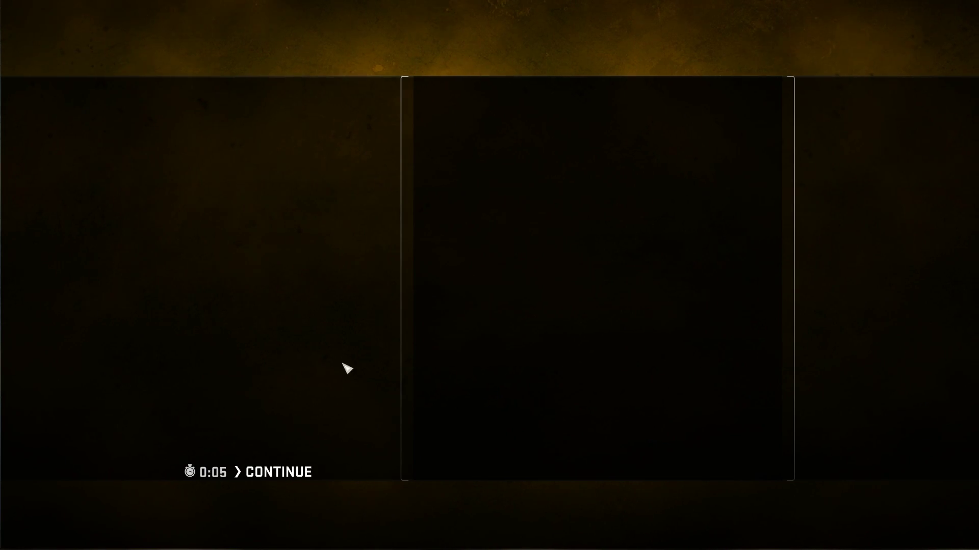
- Join the match with automatic team selection and try out the room by shooting the opposing bot and reloading
click(276, 477)
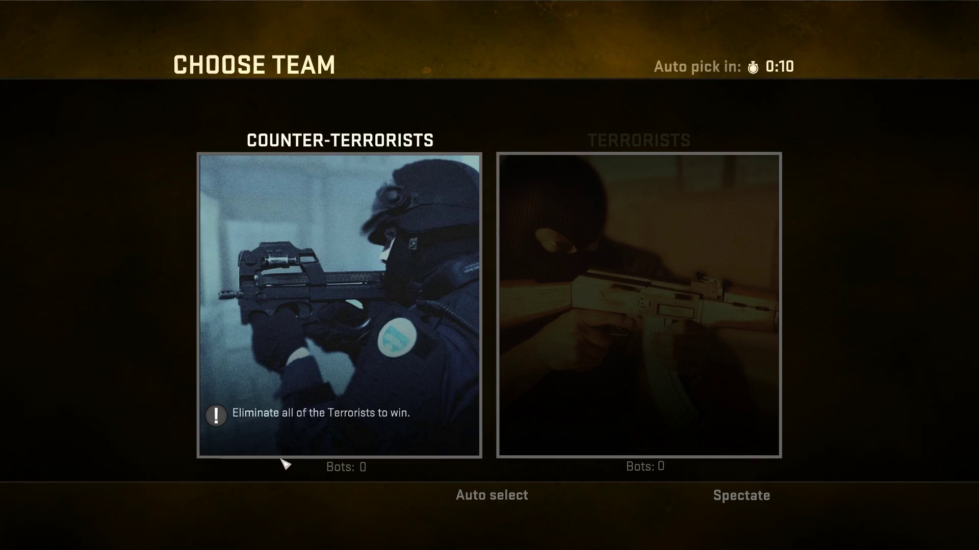
click(484, 497)
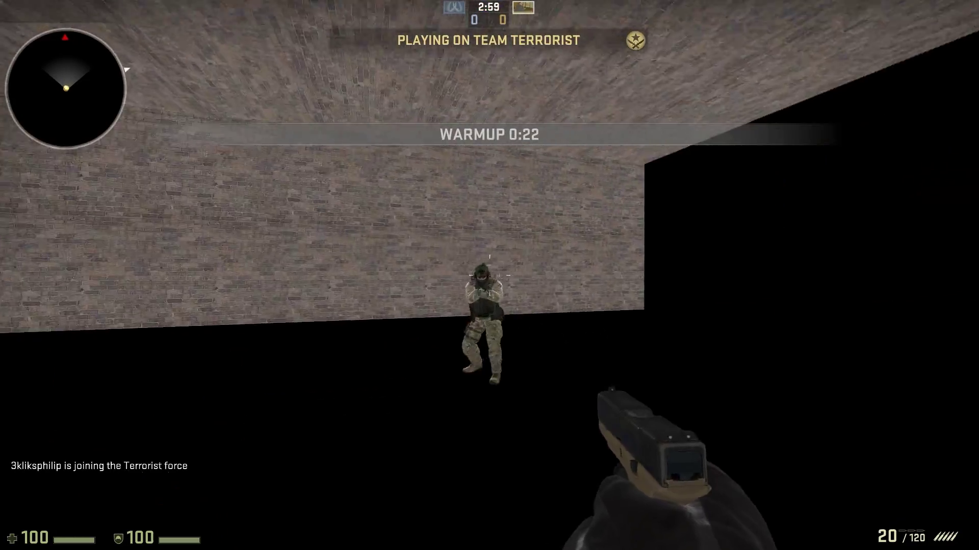
click(489, 275)
click(490, 275)
click(489, 276)
click(489, 275)
key(f)
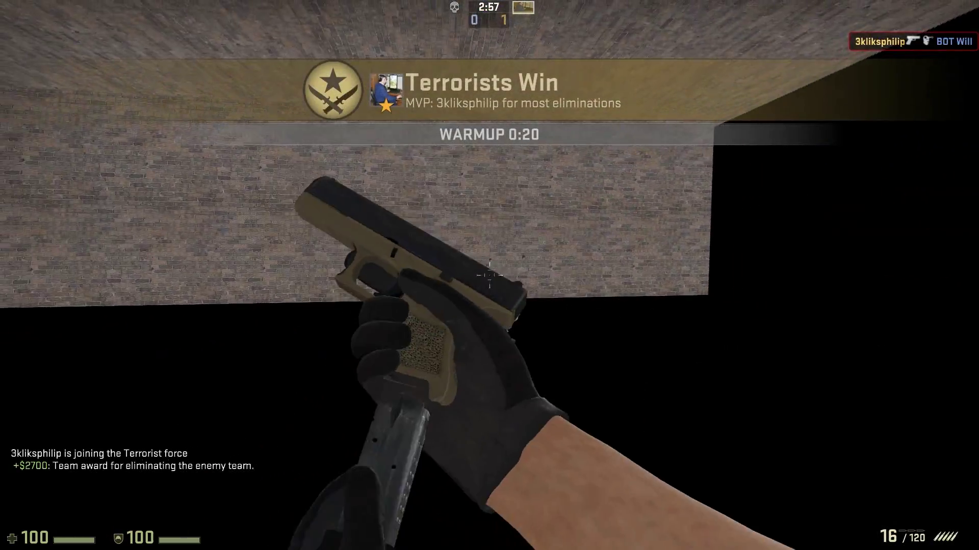
key(r)
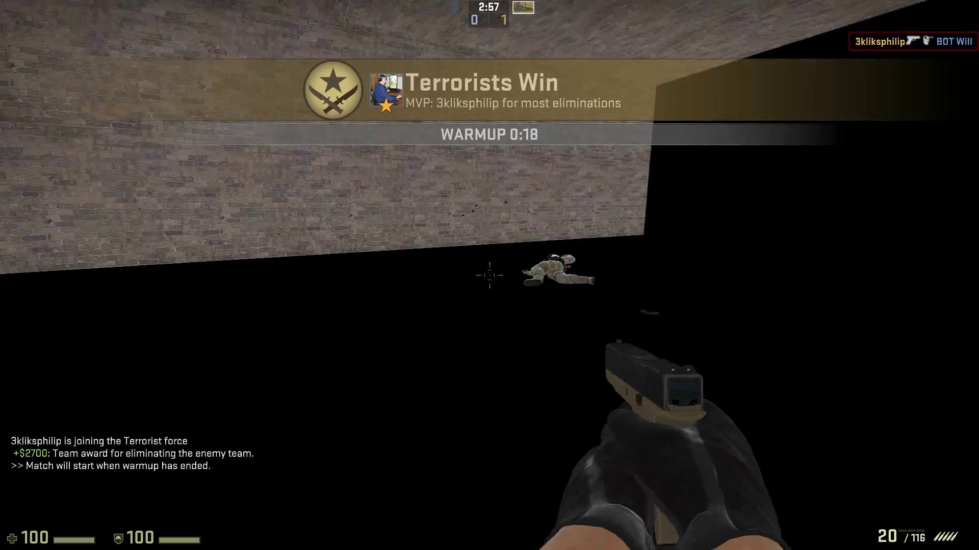